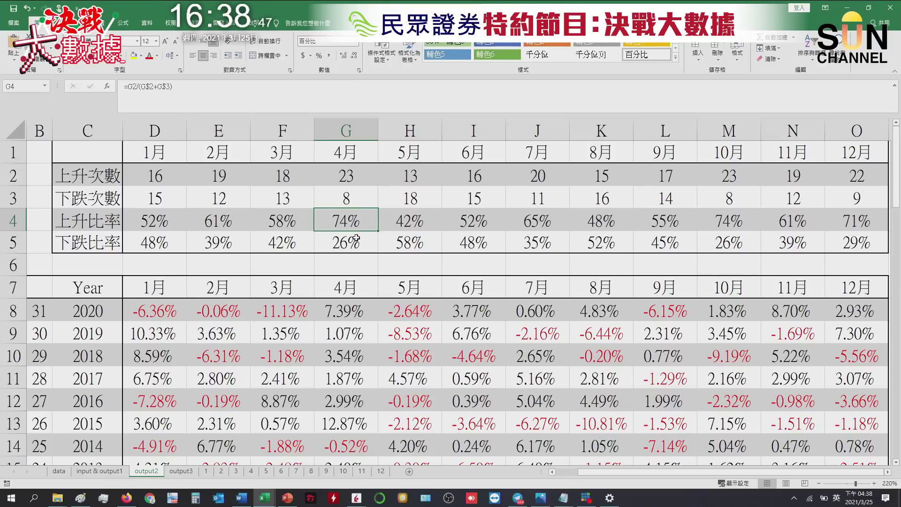
- Set the buy type to C on the input & output1 sheet and return to the output2 sheet
click(114, 471)
click(74, 208)
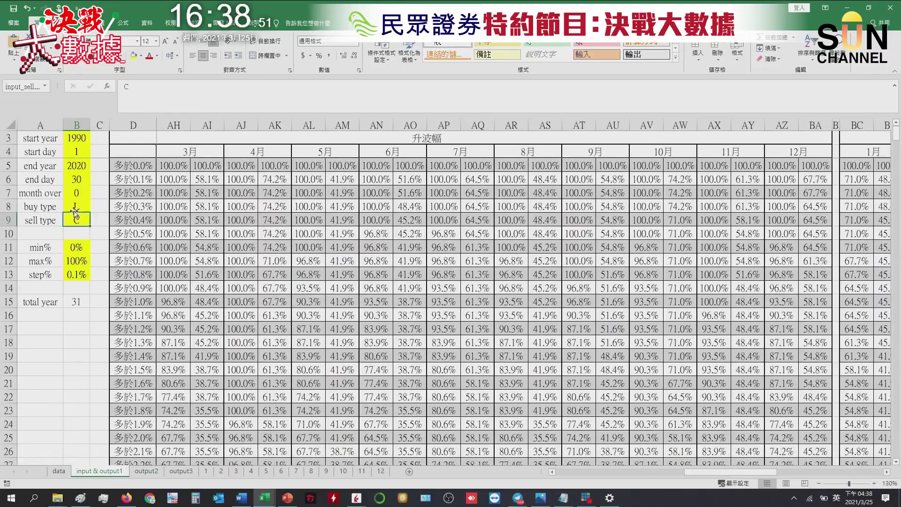
text(C)
click(150, 278)
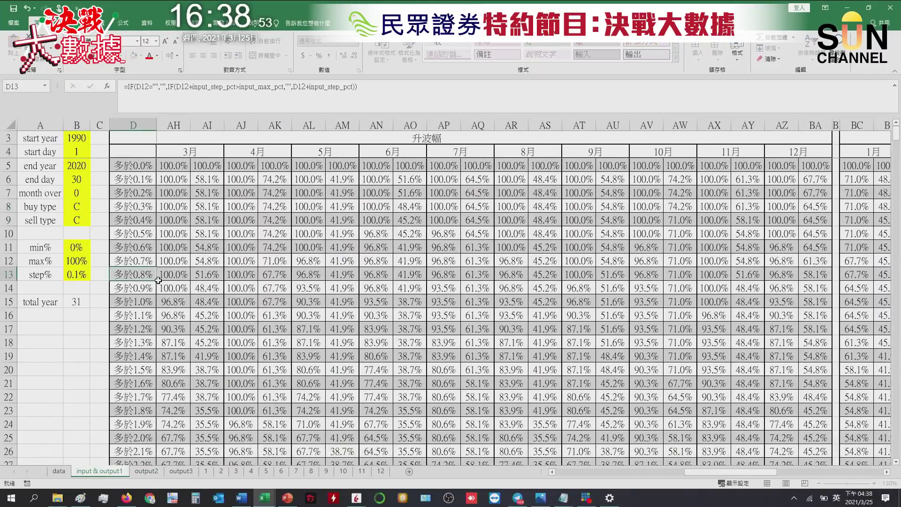
click(169, 473)
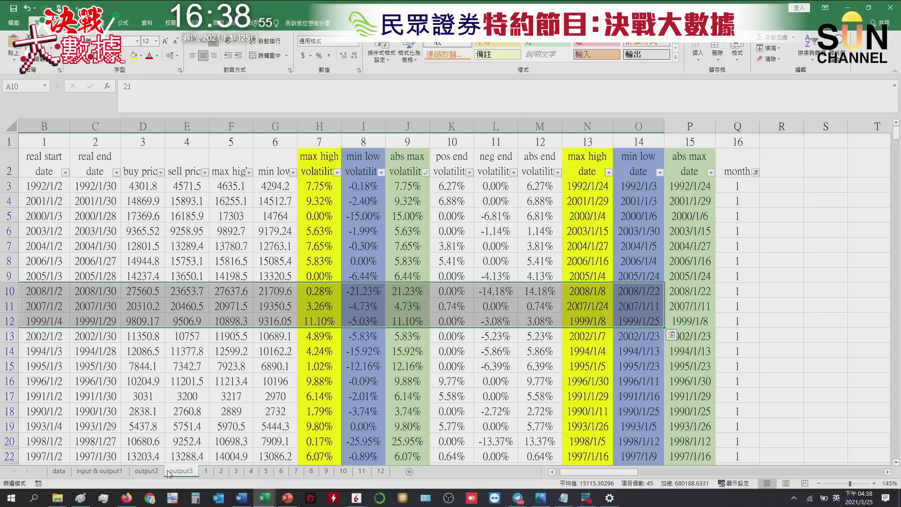
click(147, 473)
click(272, 354)
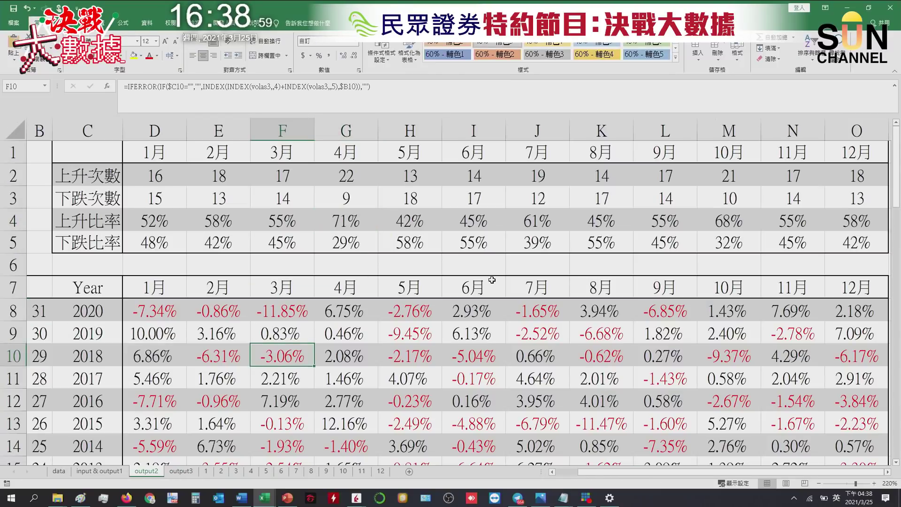
- Examine April's rise and fall counts and ratios in the summary, and its yearly returns from 2020 back to 1990
drag(492, 284, 765, 303)
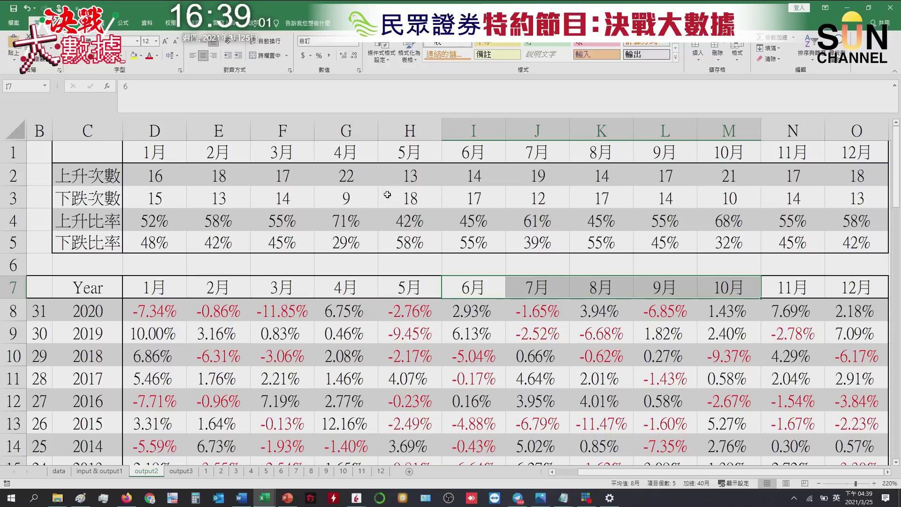
drag(345, 153, 353, 241)
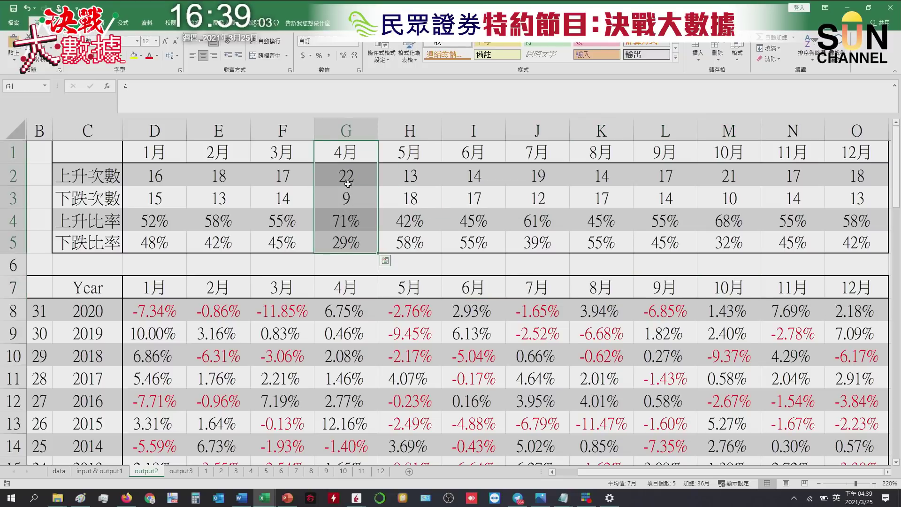
click(361, 281)
scroll(357, 279, down, 2)
scroll(356, 279, down, 1)
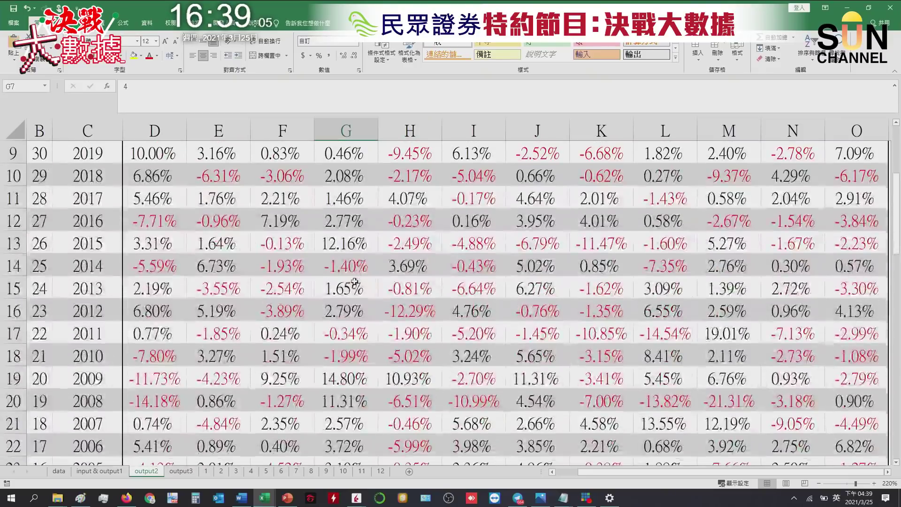
scroll(352, 282, up, 3)
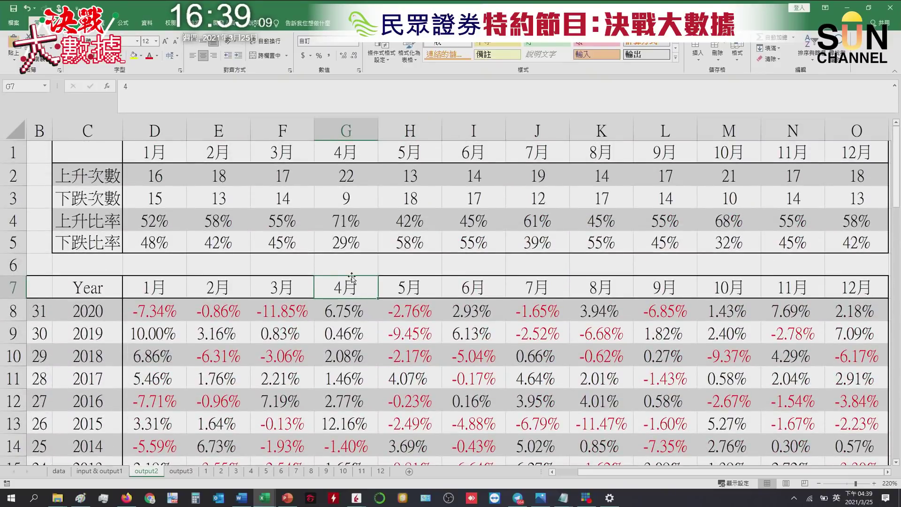
scroll(348, 281, down, 3)
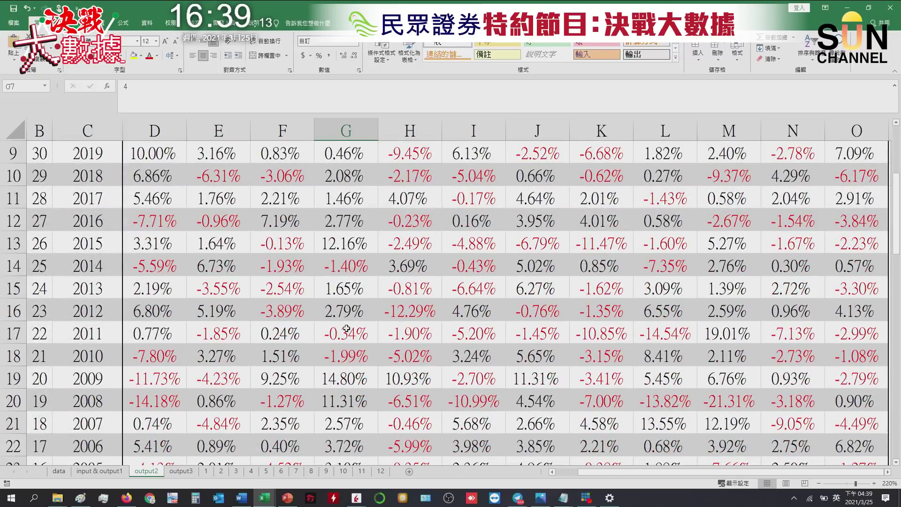
scroll(343, 328, down, 5)
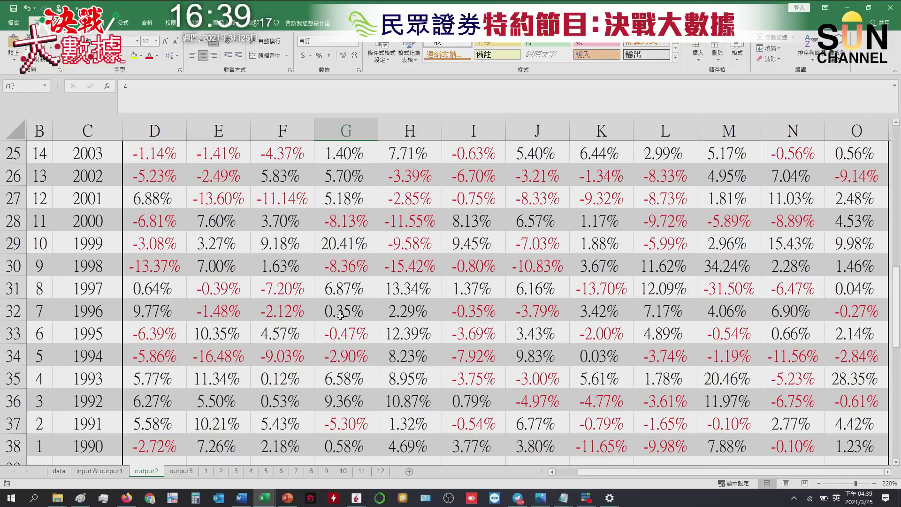
scroll(340, 334, down, 5)
scroll(339, 337, up, 5)
- Highlight the April returns for 1998 and 2000, and compare them with the April summary at the start of the sheet
drag(92, 271, 340, 266)
click(340, 265)
ctrl+click(346, 221)
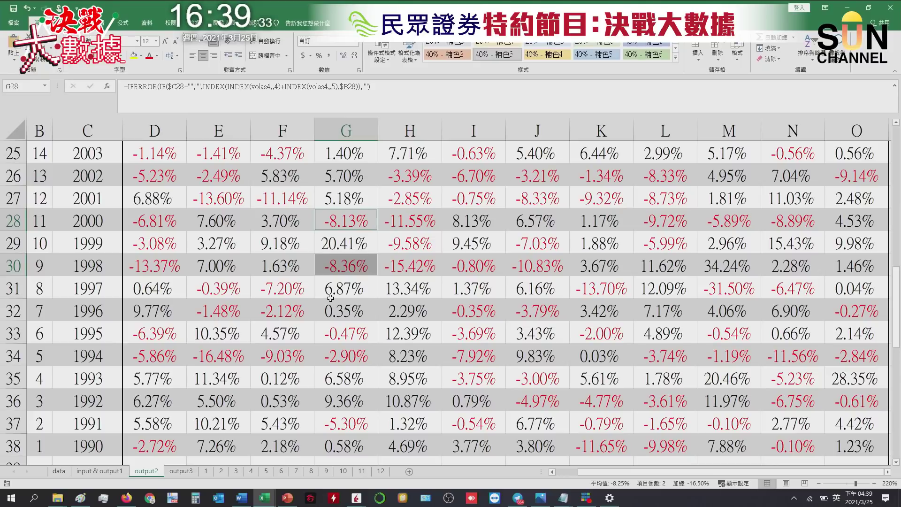
scroll(346, 258, up, 8)
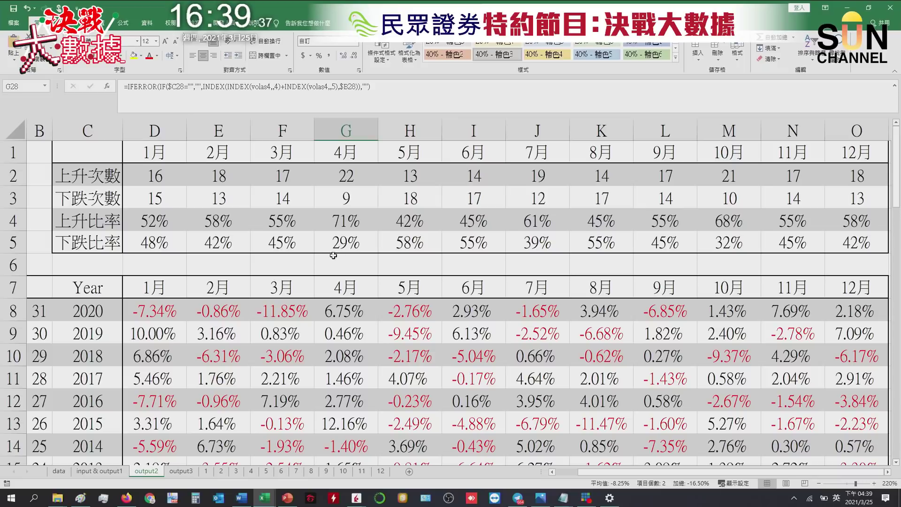
scroll(357, 263, down, 13)
scroll(349, 288, up, 5)
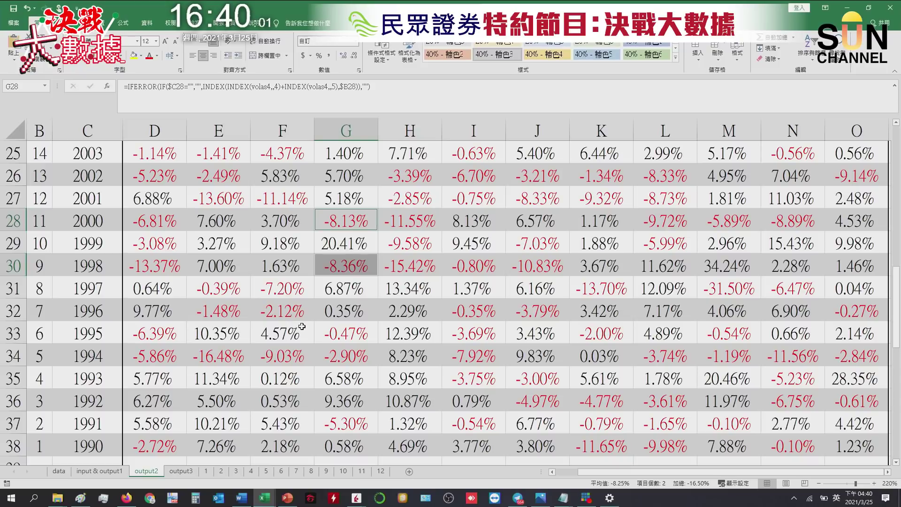
- Switch to Telegram, call up the bot's /menu, choose the 波幅機率表 analysis and submit HSI as the index code
click(517, 498)
text(/)
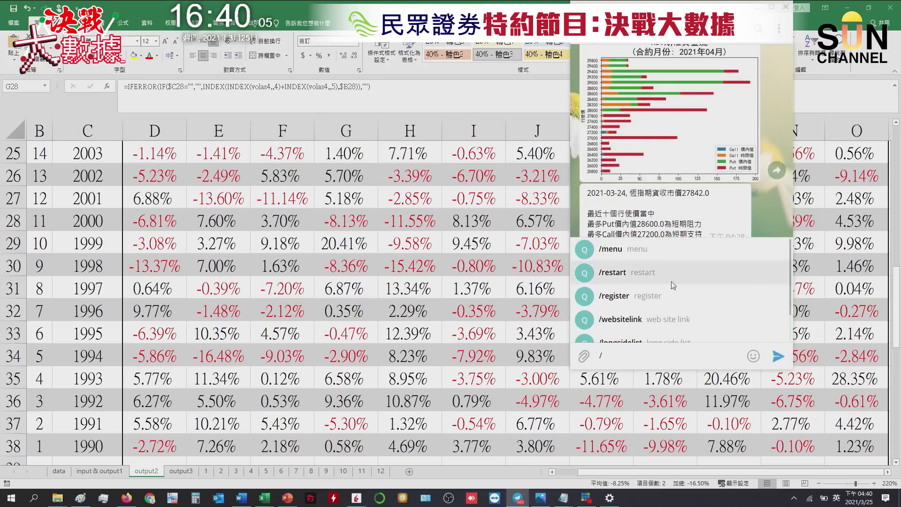
click(648, 256)
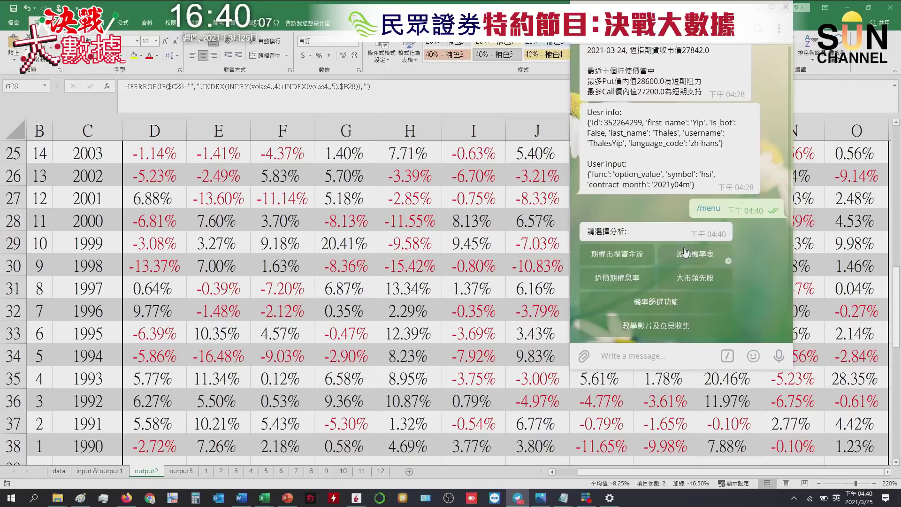
click(677, 351)
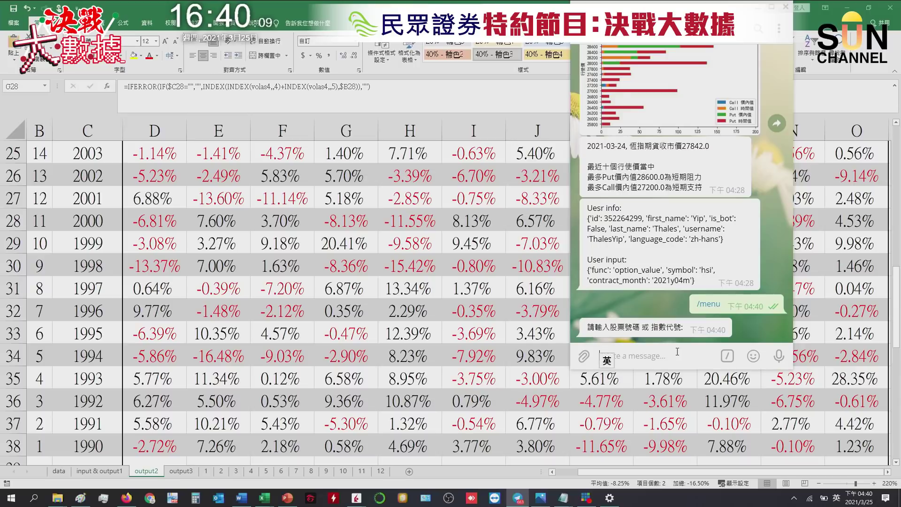
text(HSI)
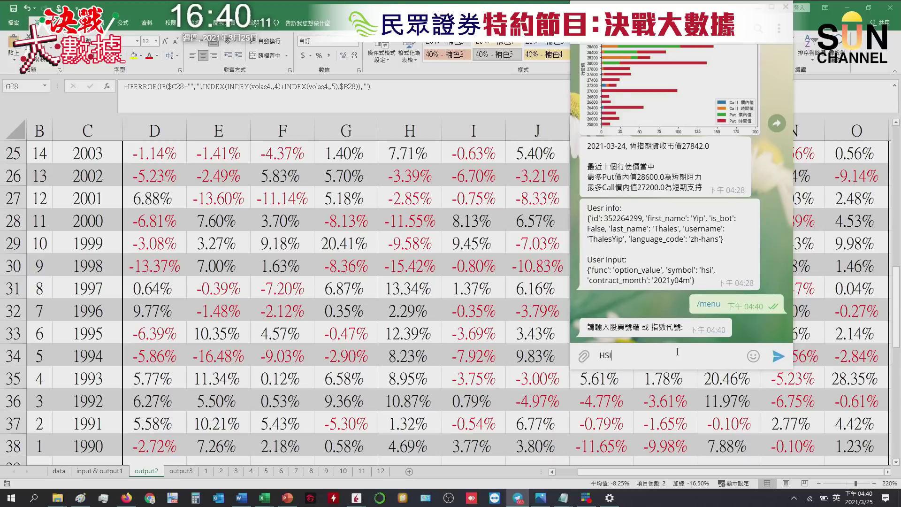
key(Return)
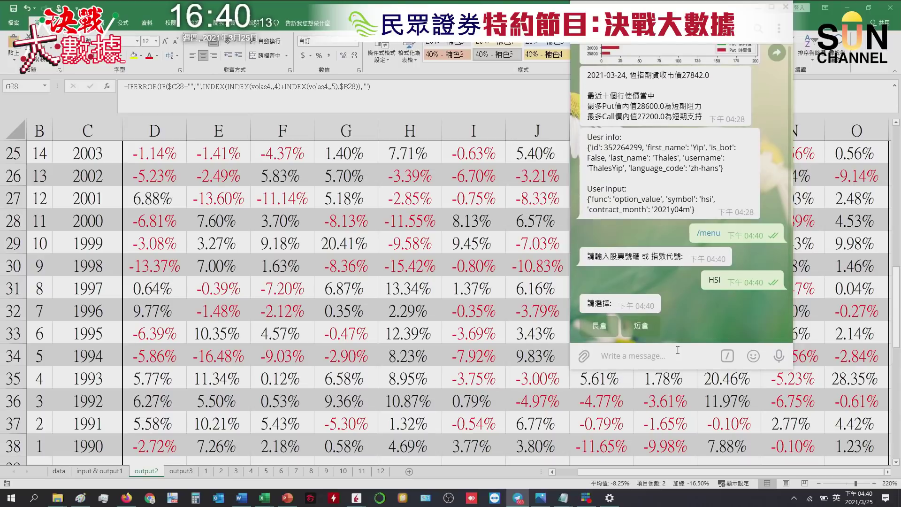
- Choose 長倉 for the HSI analysis and set its period from 20 March to 29 April
click(599, 326)
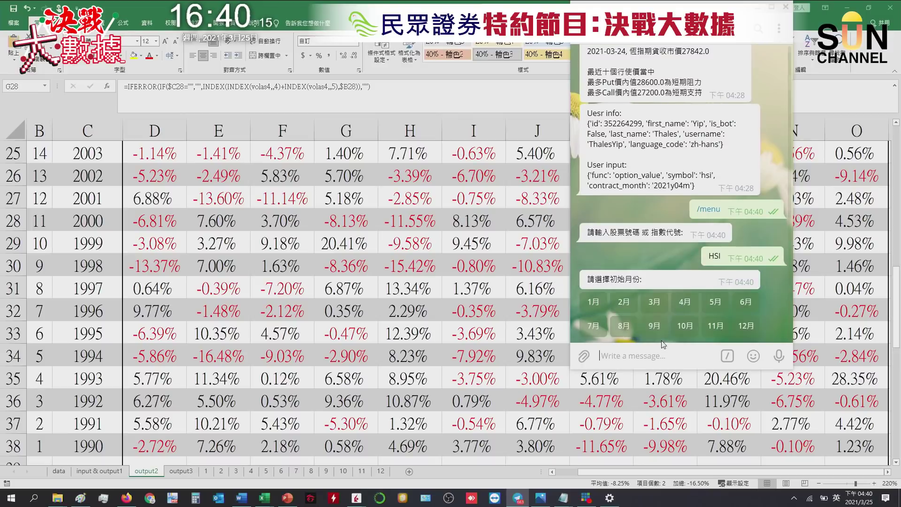
click(684, 303)
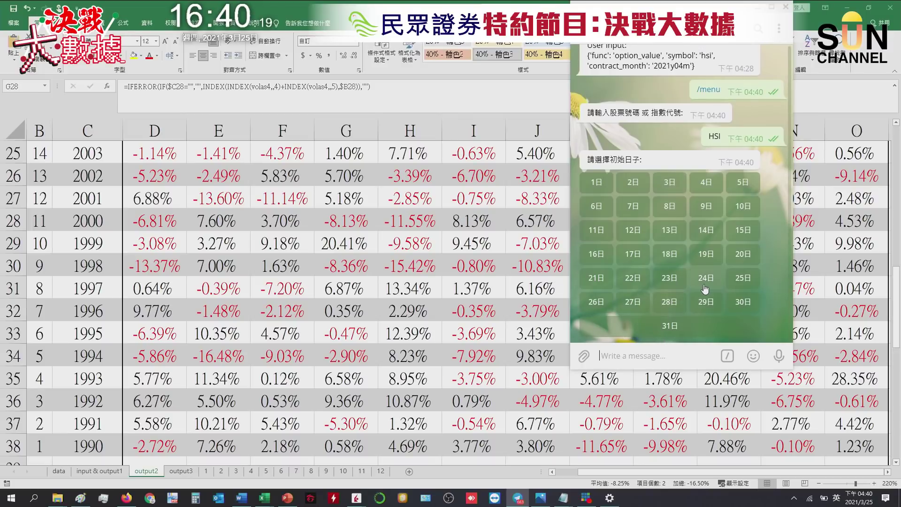
click(737, 273)
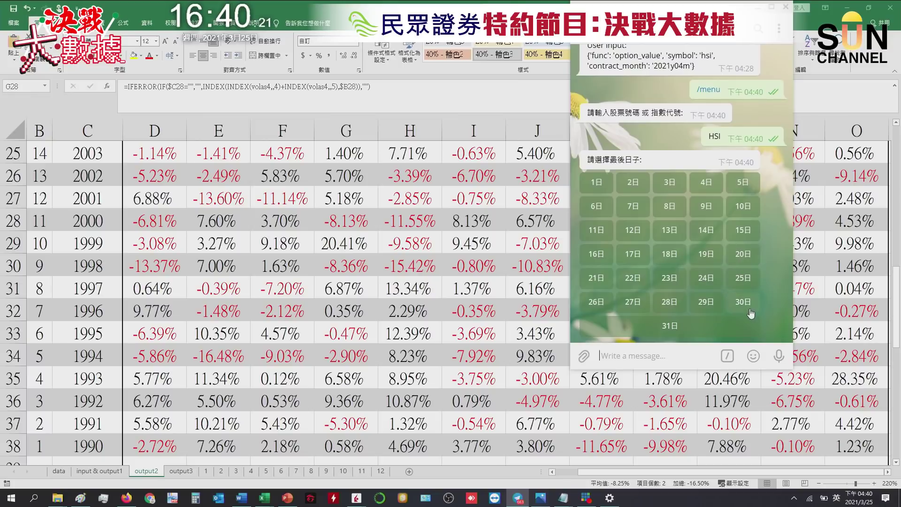
click(713, 305)
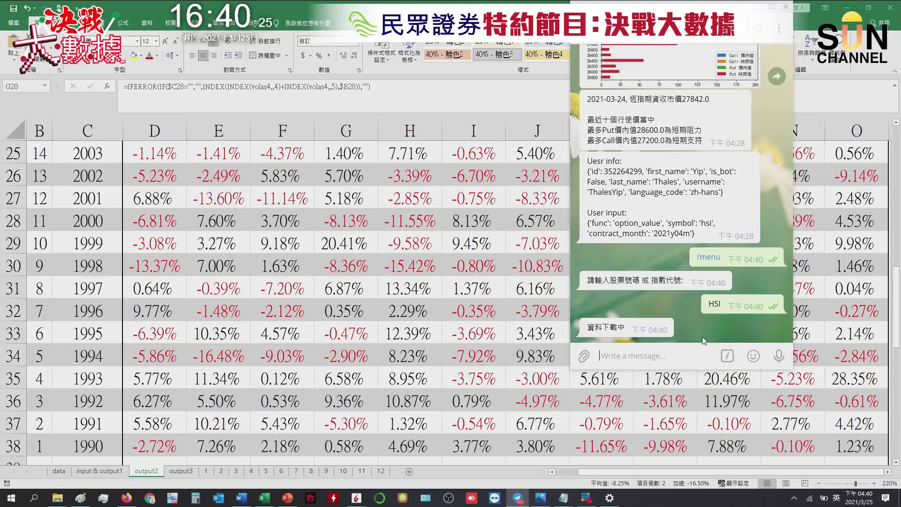
- Review the HSI statistics reply, highlighting the analysed date range and the start date of the 升波幅 entry
scroll(623, 189, up, 3)
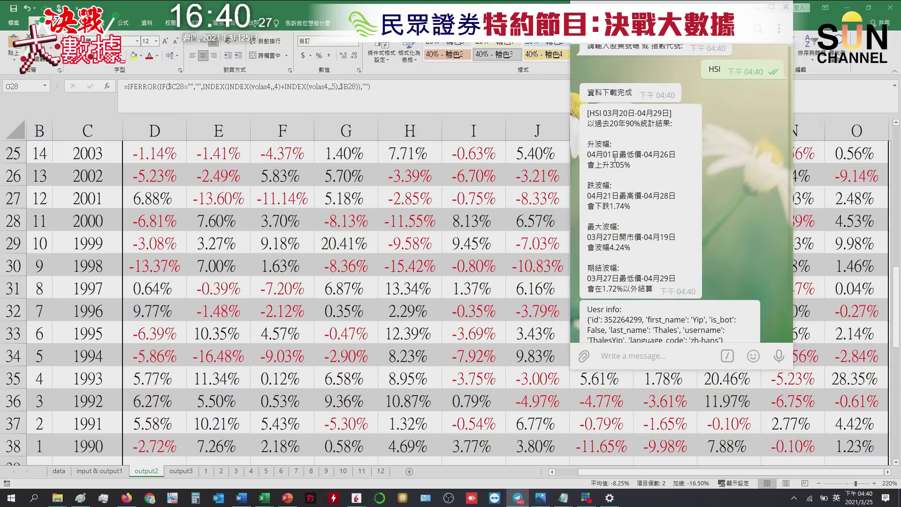
drag(634, 167, 644, 115)
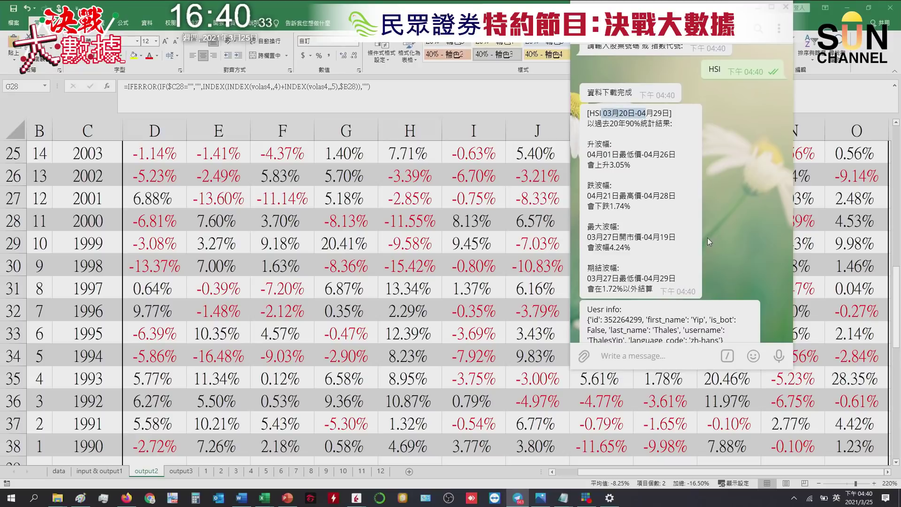
drag(587, 153, 622, 158)
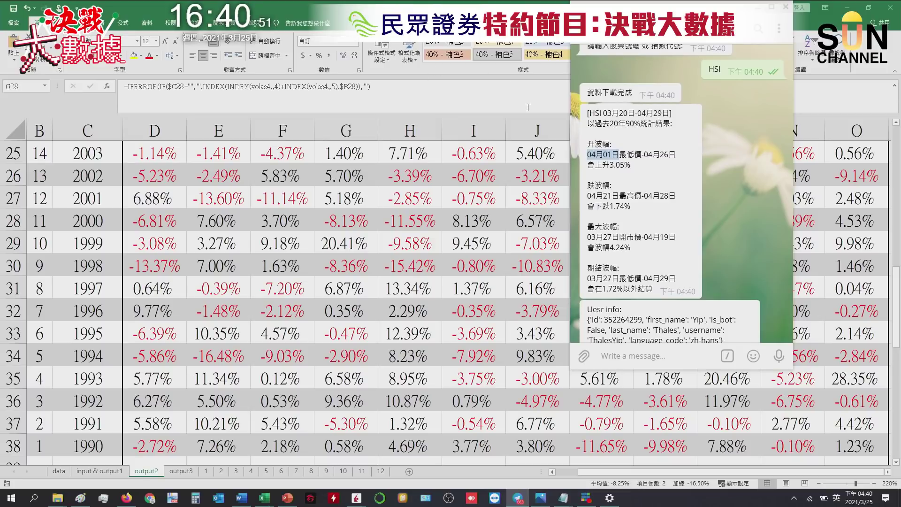
- Switch back to Excel and highlight April's rise and fall counts and rise ratio in the output2 summary table
click(345, 266)
scroll(361, 235, up, 8)
drag(345, 198, 346, 326)
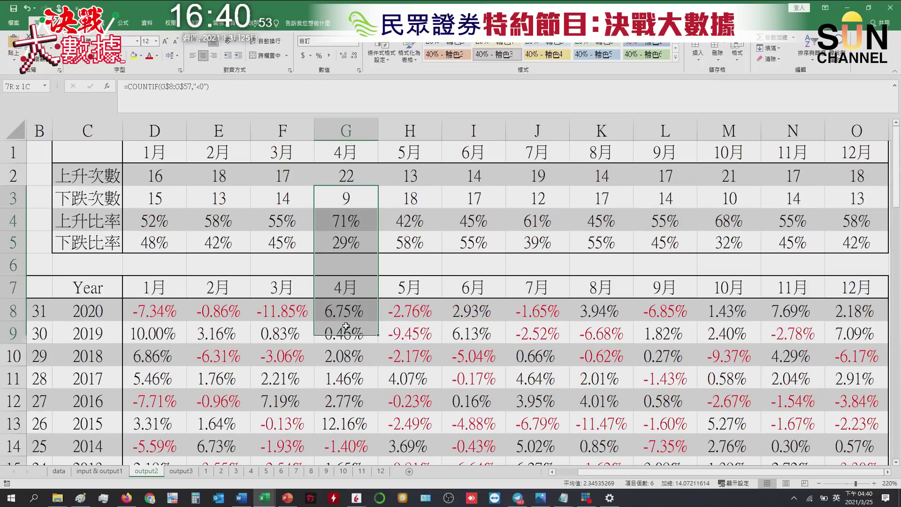
drag(343, 151, 346, 215)
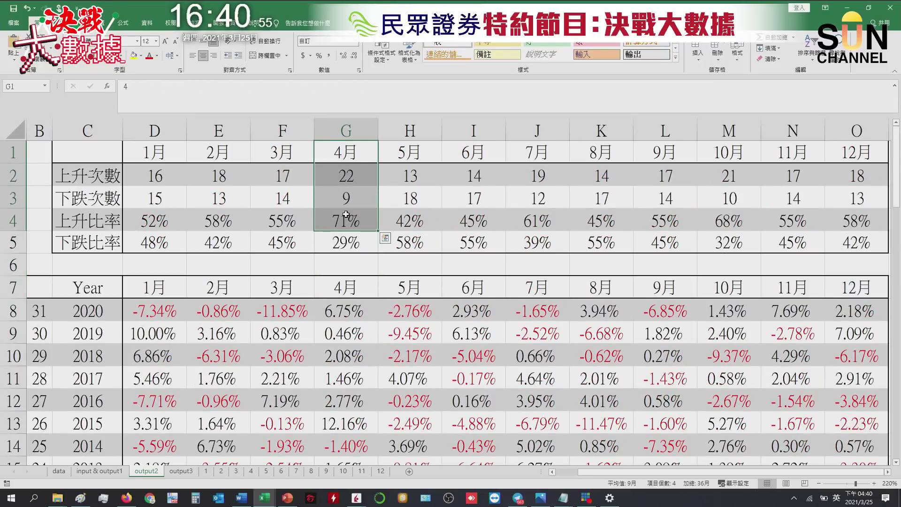
- Set the start year to 2001 on the input & output1 sheet and return to the output2 sheet
click(95, 472)
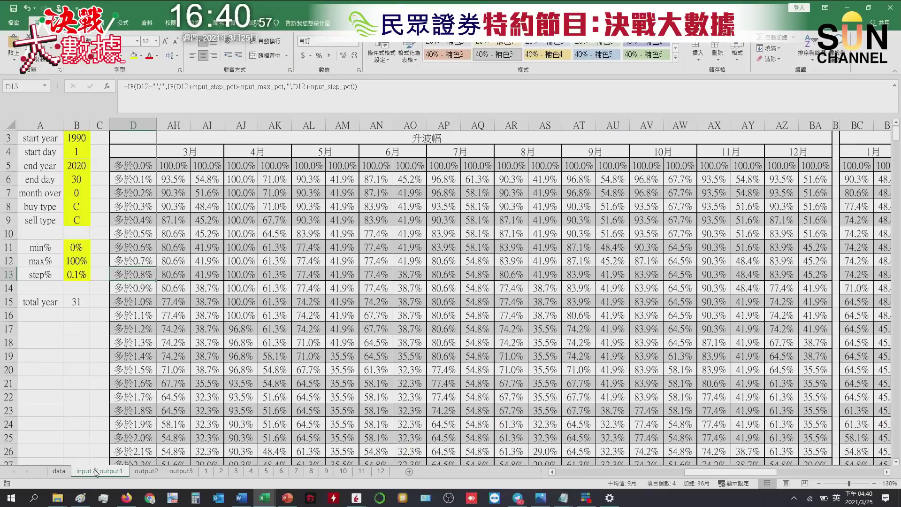
scroll(86, 307, up, 3)
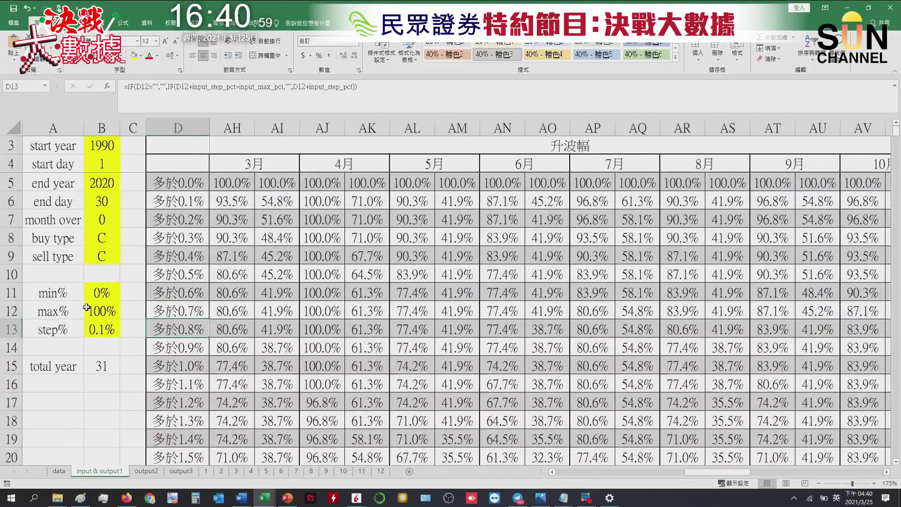
click(108, 149)
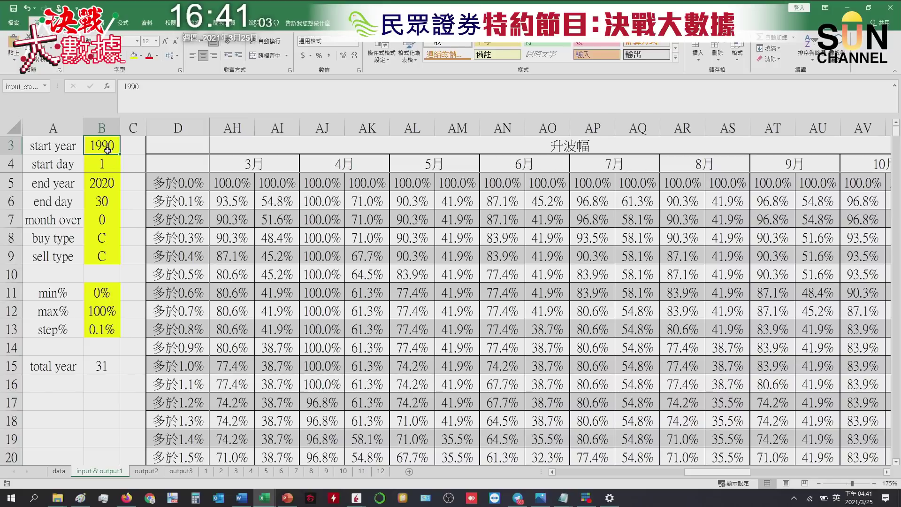
text(2001)
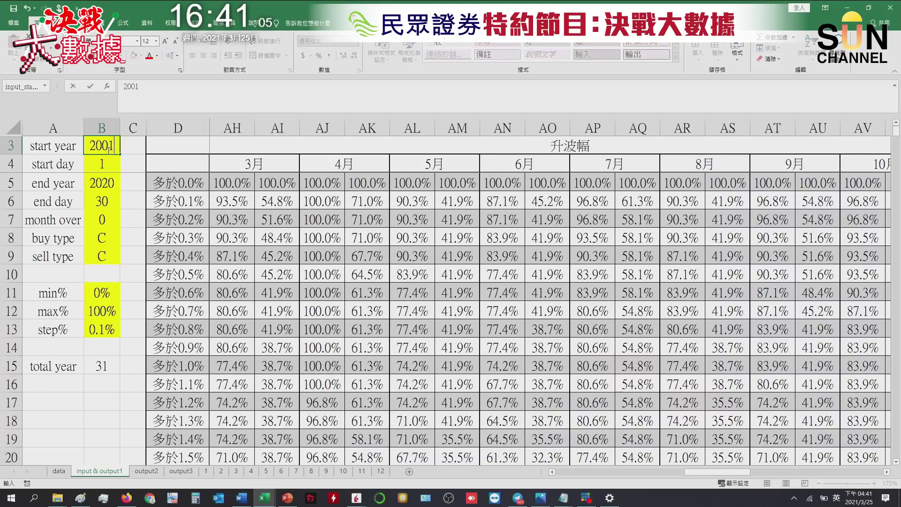
key(Return)
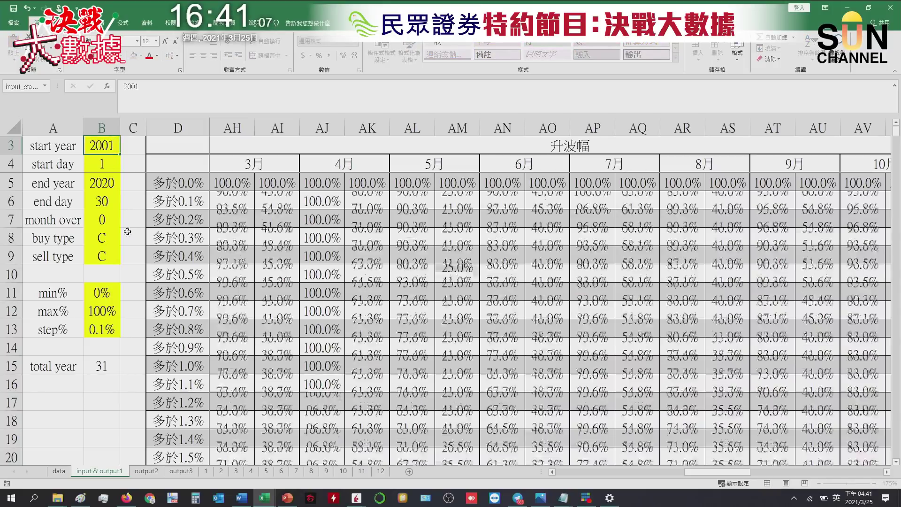
click(177, 471)
click(150, 471)
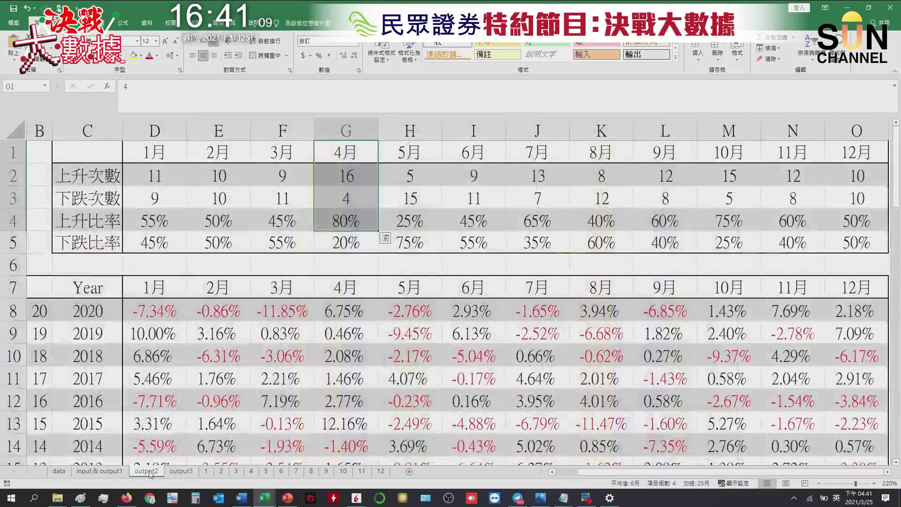
- Highlight April's recalculated counts and rise ratio in the summary, followed by its yearly returns from 2020 to 2013
click(285, 380)
drag(347, 160, 352, 227)
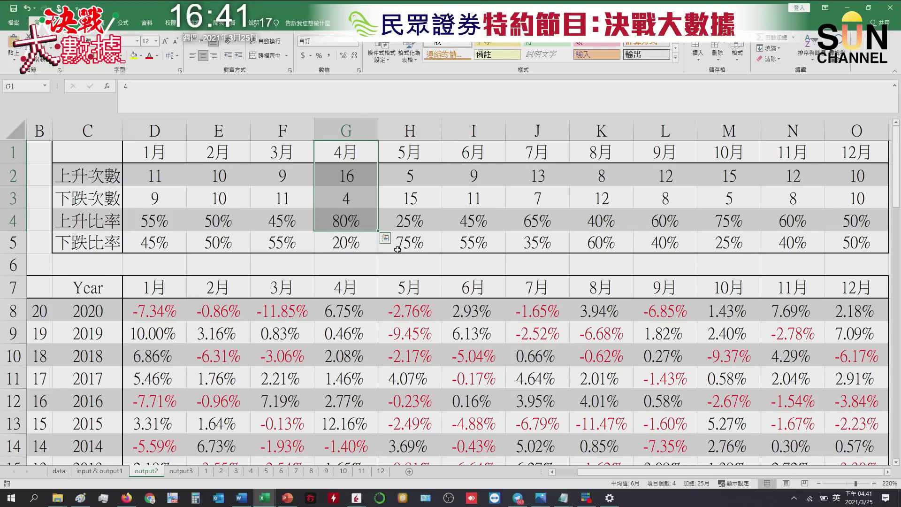
drag(344, 312, 324, 426)
scroll(326, 417, up, 1)
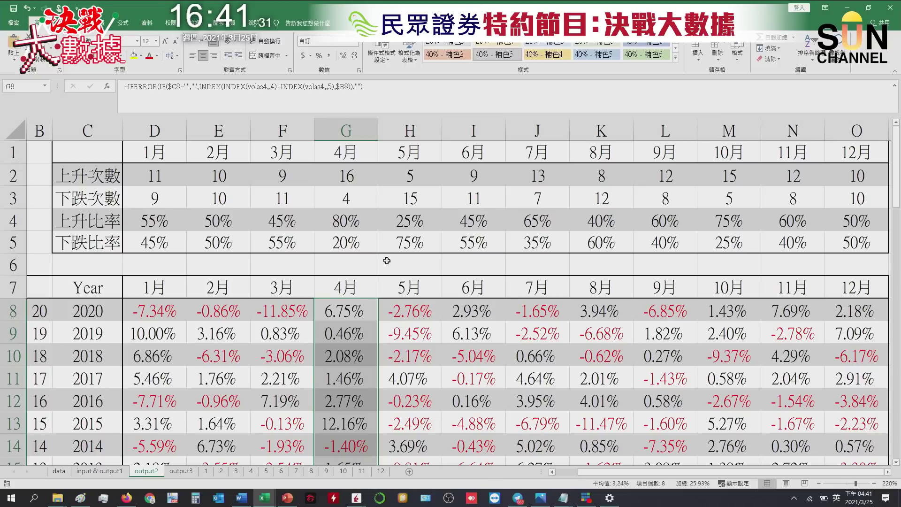
- Highlight April's summary figures down to its 2020 return, and switch to Word to highlight part of the second outline point, 市場資金向淡，數據向好
drag(360, 161, 344, 323)
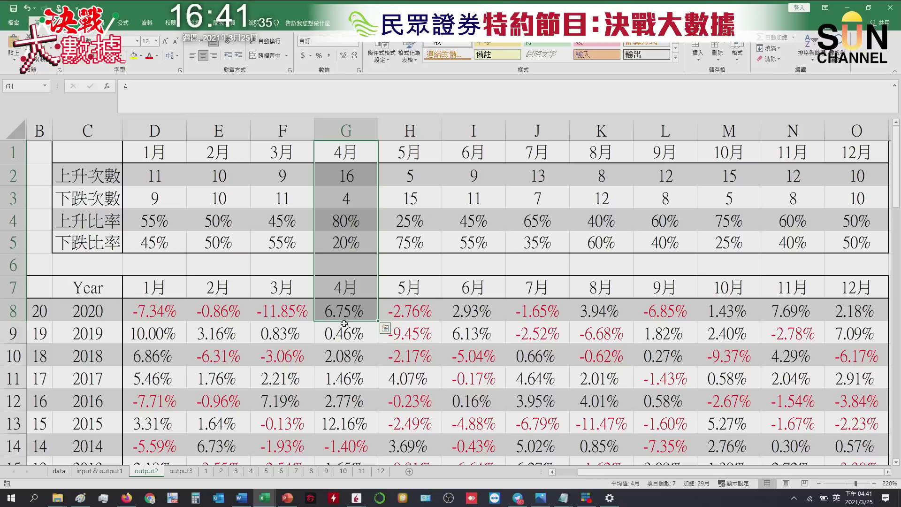
key(alt+Tab)
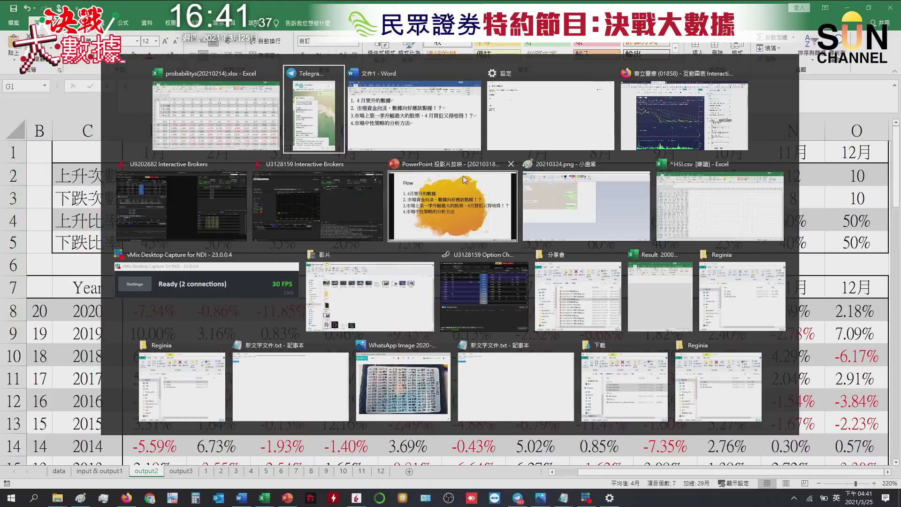
click(412, 139)
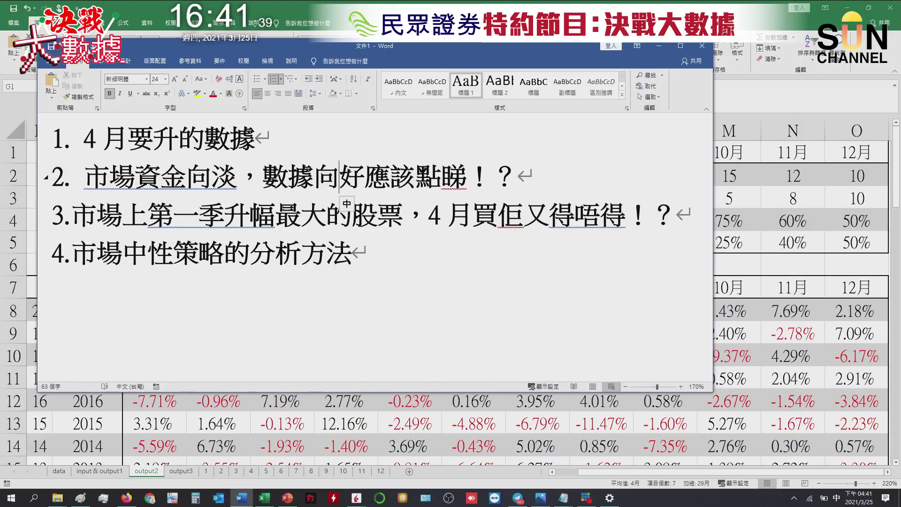
drag(211, 178, 287, 179)
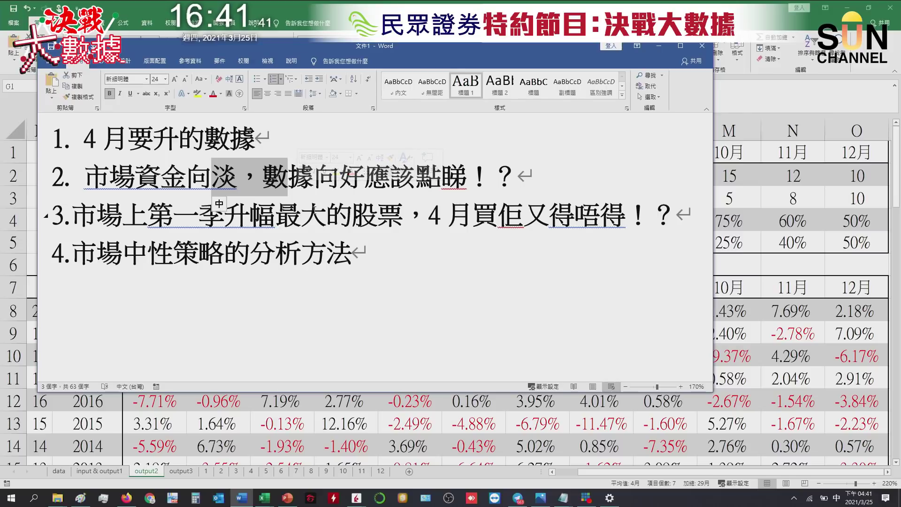
- Switch to the Telegram bot chat, send the /menu command and start an analysis that takes a stock or index code
key(alt+Tab)
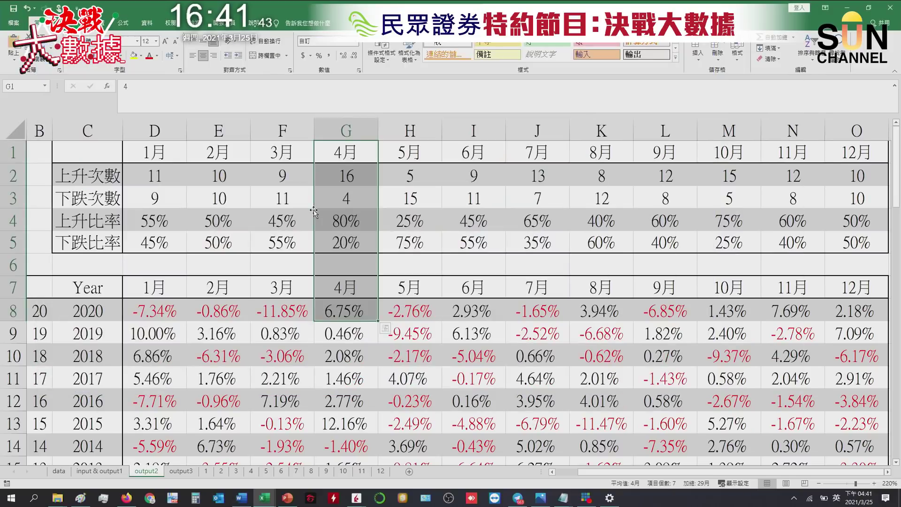
key(alt+Tab)
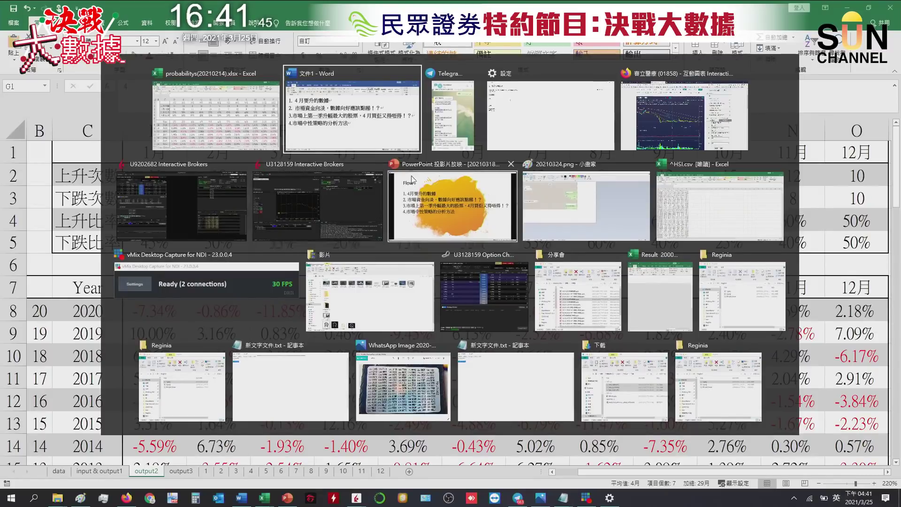
click(443, 101)
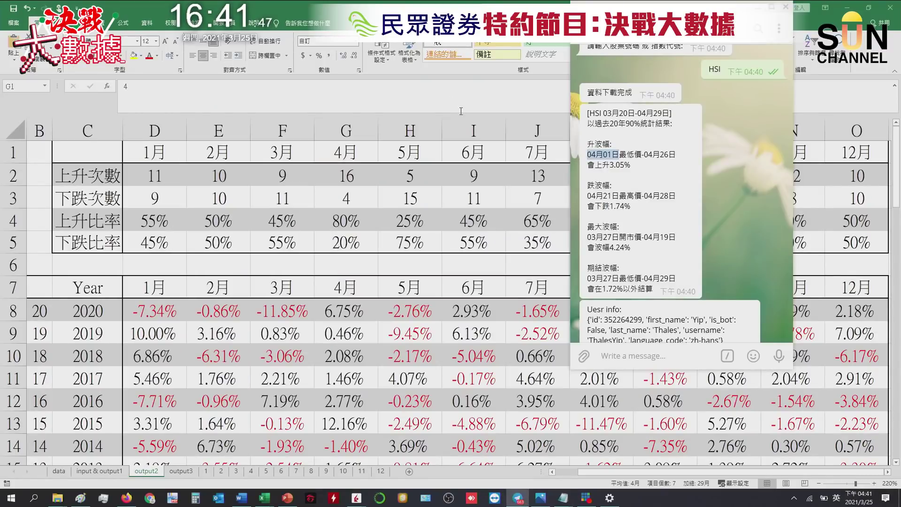
click(727, 357)
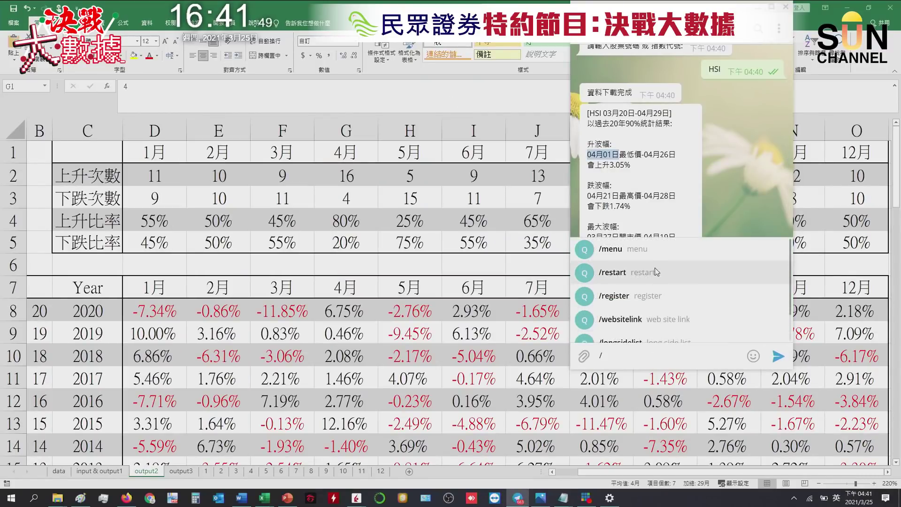
click(638, 250)
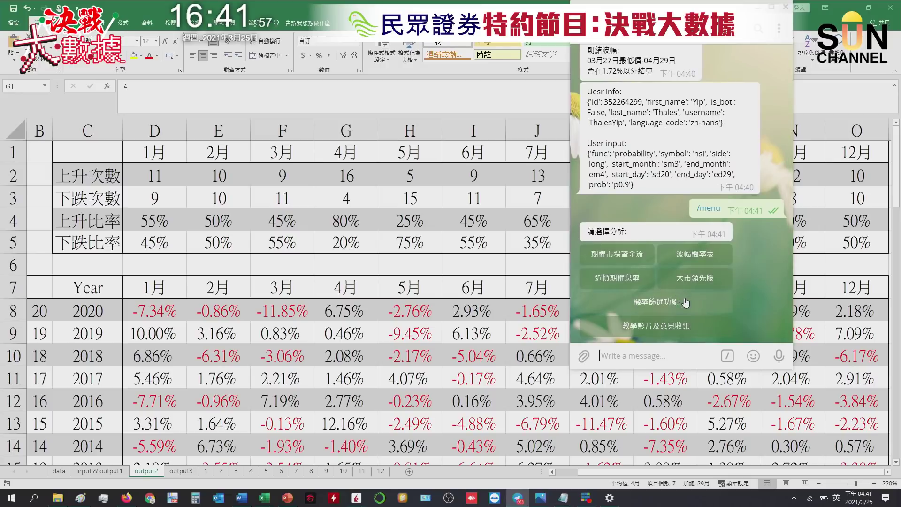
click(690, 305)
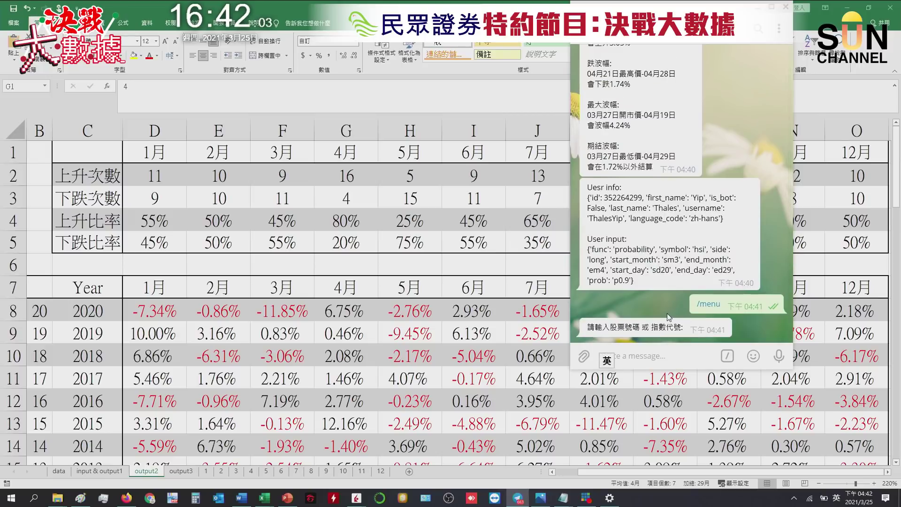
- Submit HSI as the index code and choose 2021年04月 as the contract month
text(HSI)
key(Return)
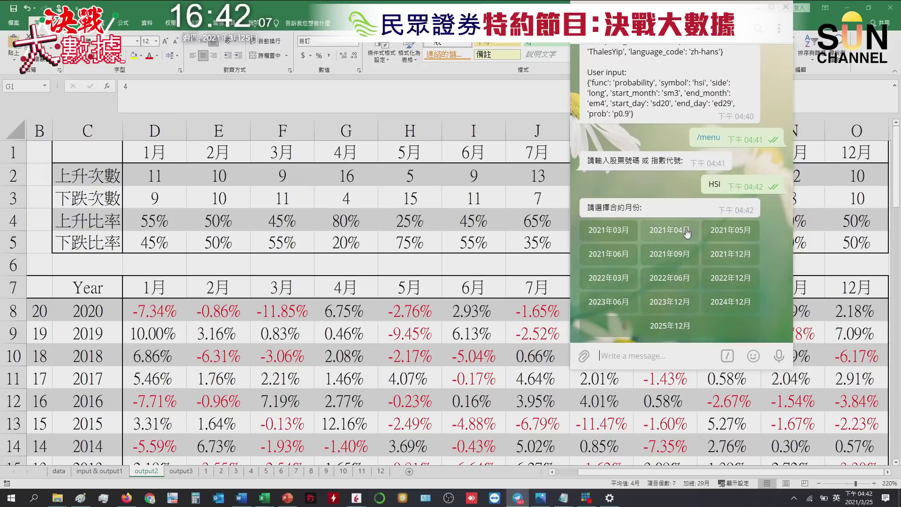
click(673, 231)
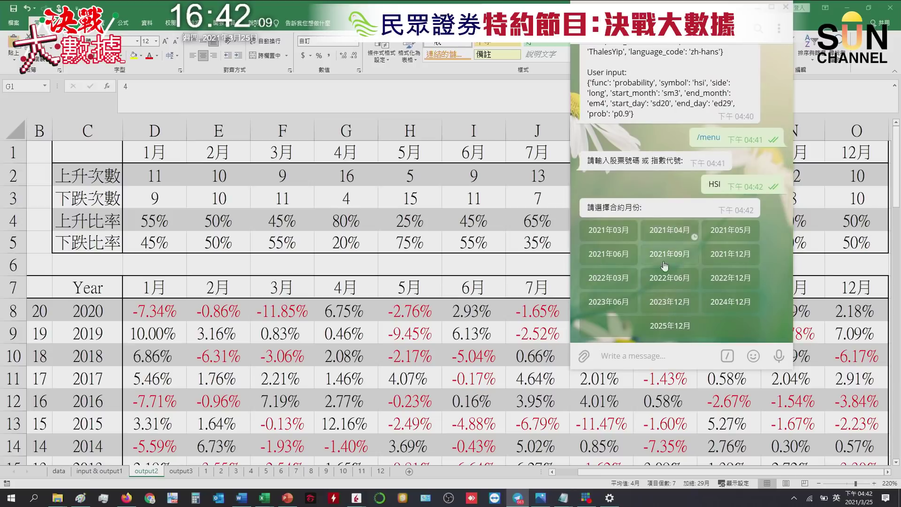